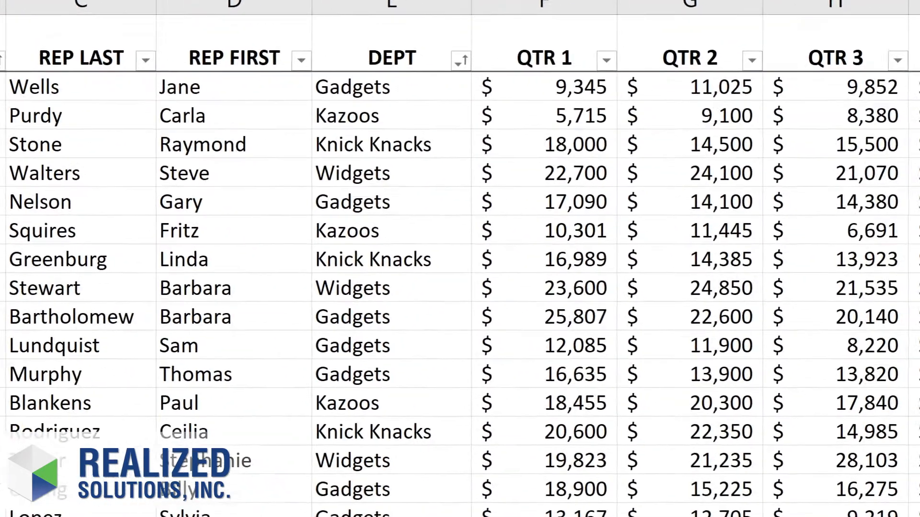
Step: Create a PivotTable on a new worksheet from 'Sales Tracking'!$A$1:$J$77, with REGION as rows and TOTALS as summed values
left_click(53, 117)
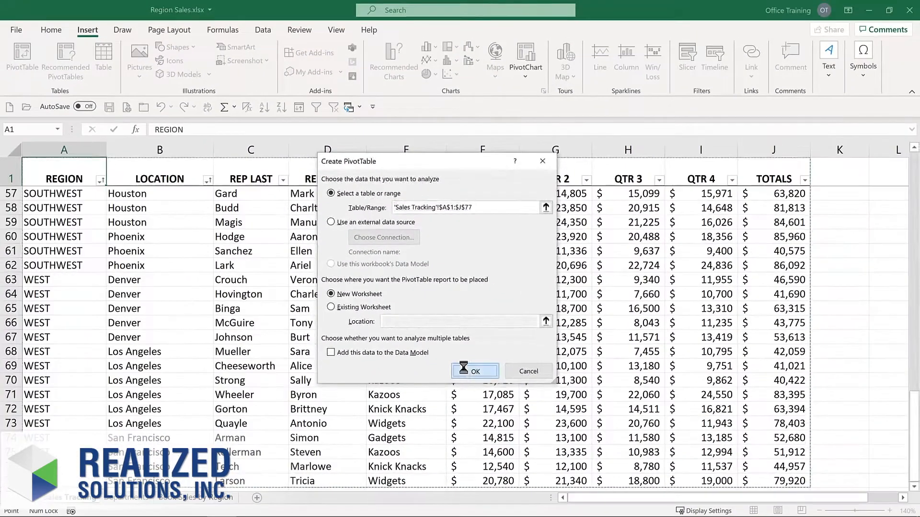
left_click(521, 435)
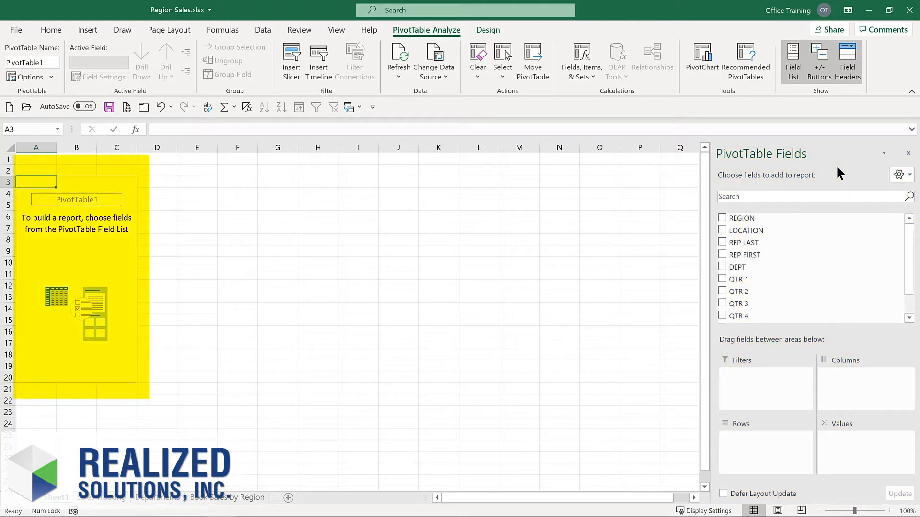
left_click(722, 219)
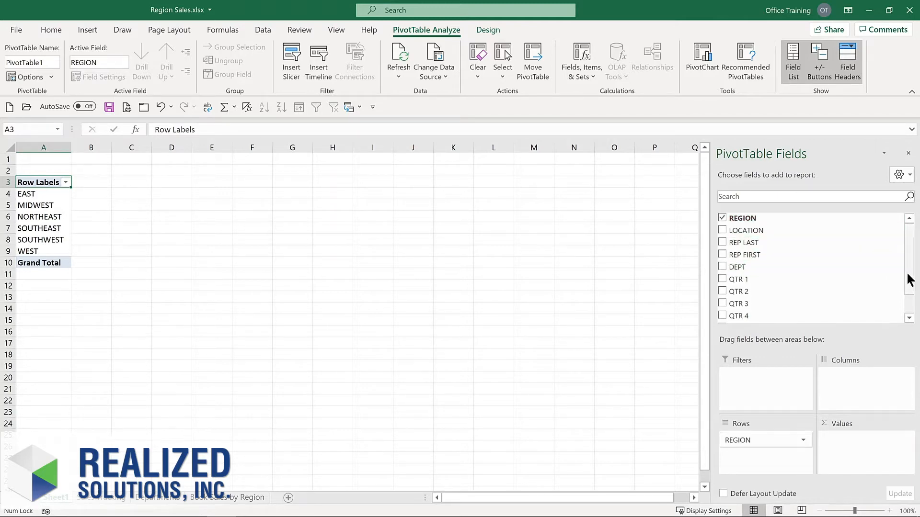
left_click_drag(908, 275, 912, 307)
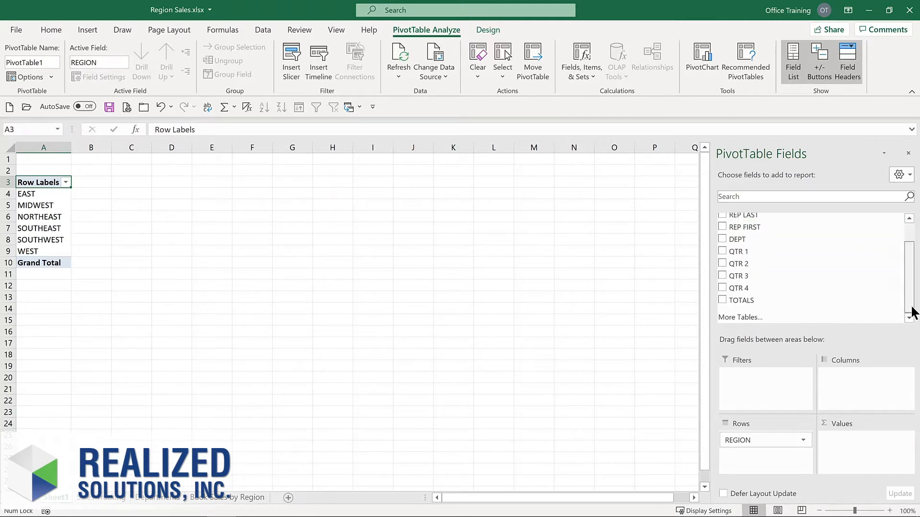
left_click(722, 300)
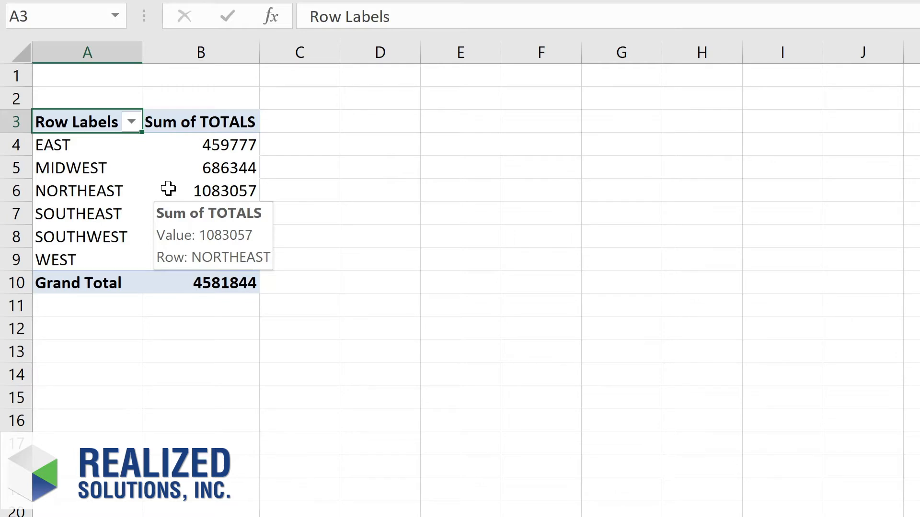
Step: Format the Sum of TOTALS values as Currency with the $ symbol and 0 decimal places
right_click(168, 189)
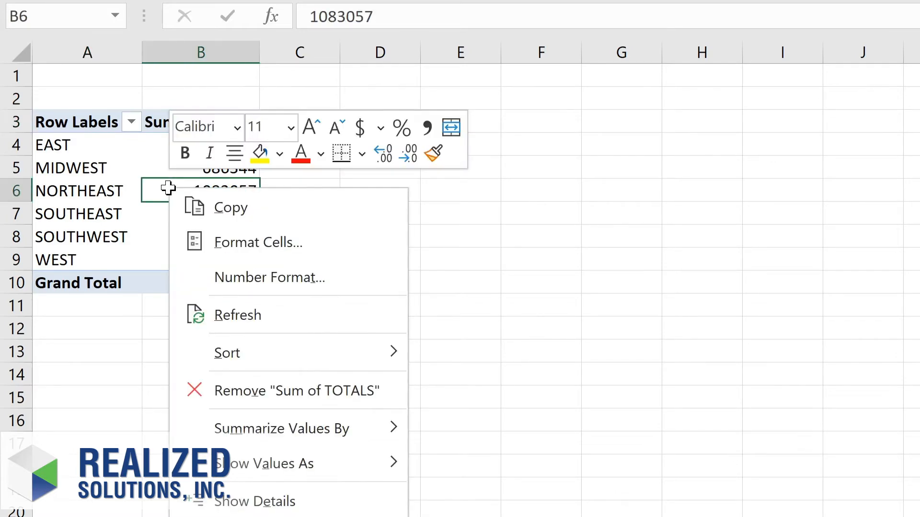
left_click(228, 280)
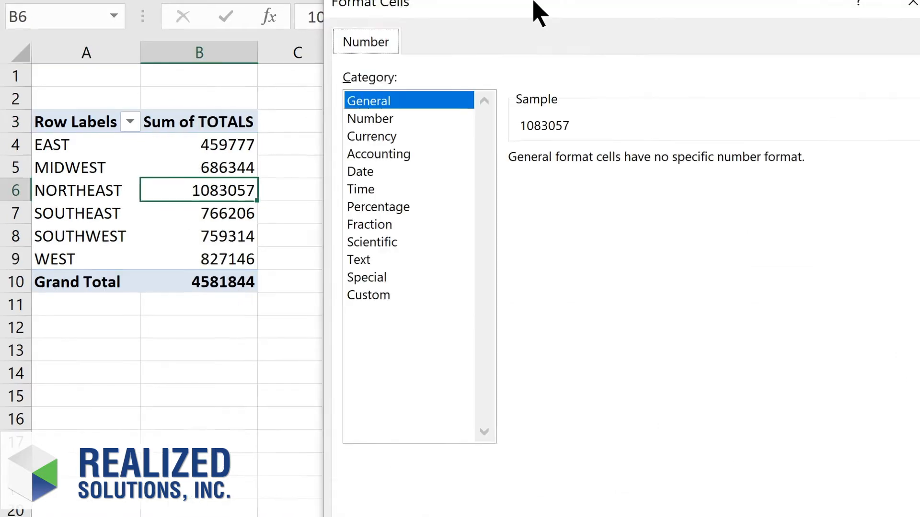
left_click(254, 127)
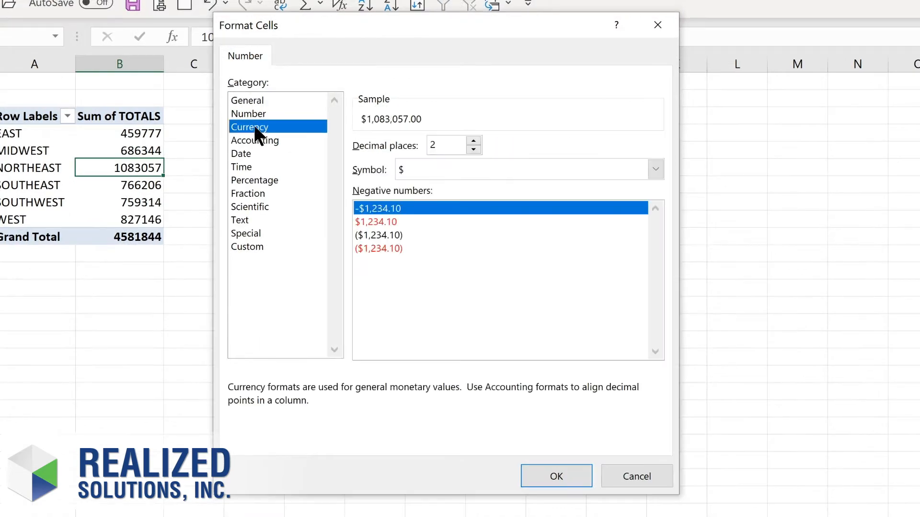
left_click(473, 150)
left_click(474, 150)
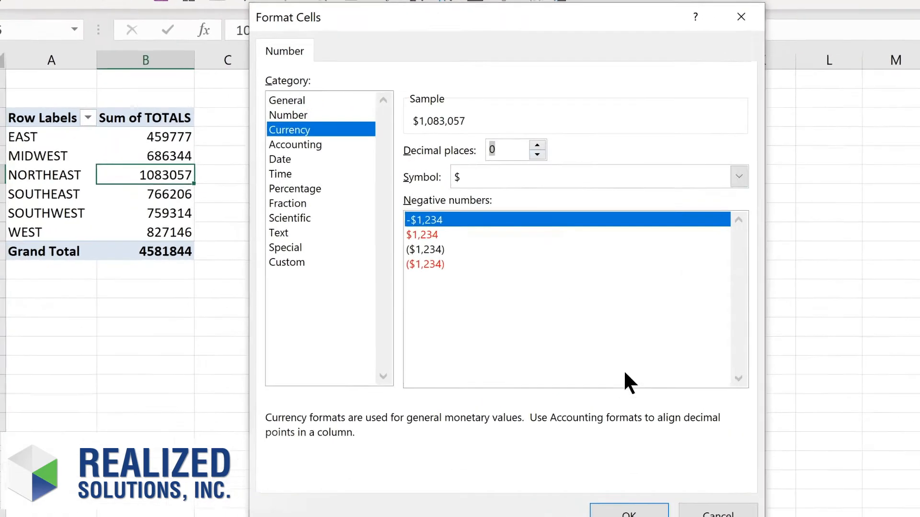
left_click(556, 476)
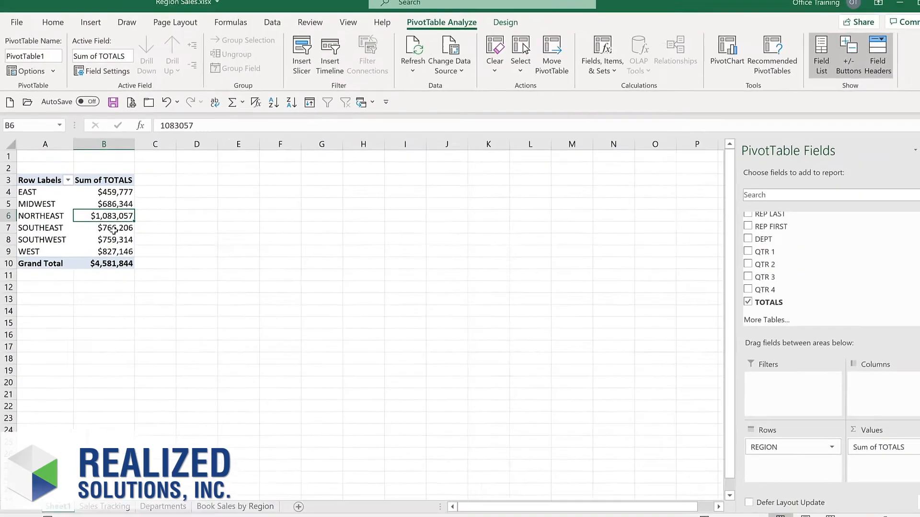
Step: Add the DEPT field to the PivotTable and place it in the Columns area
left_click(722, 239)
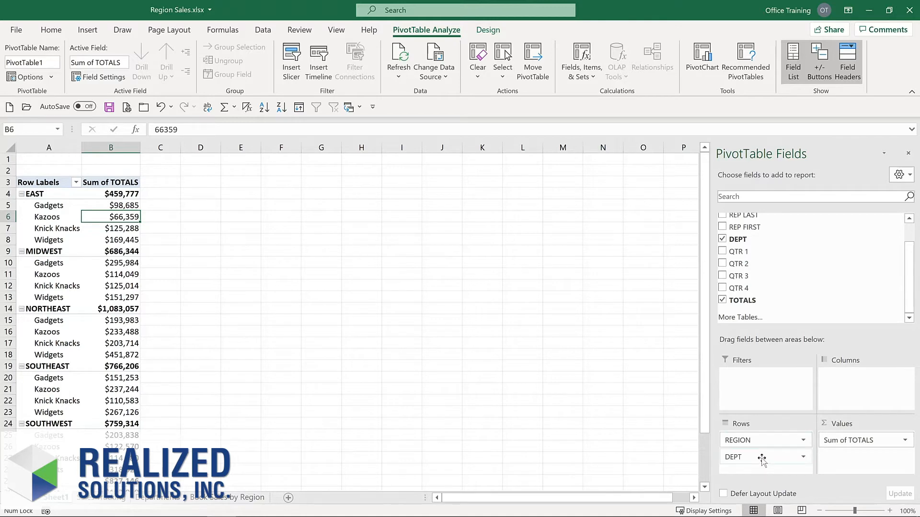
left_click_drag(761, 460, 860, 387)
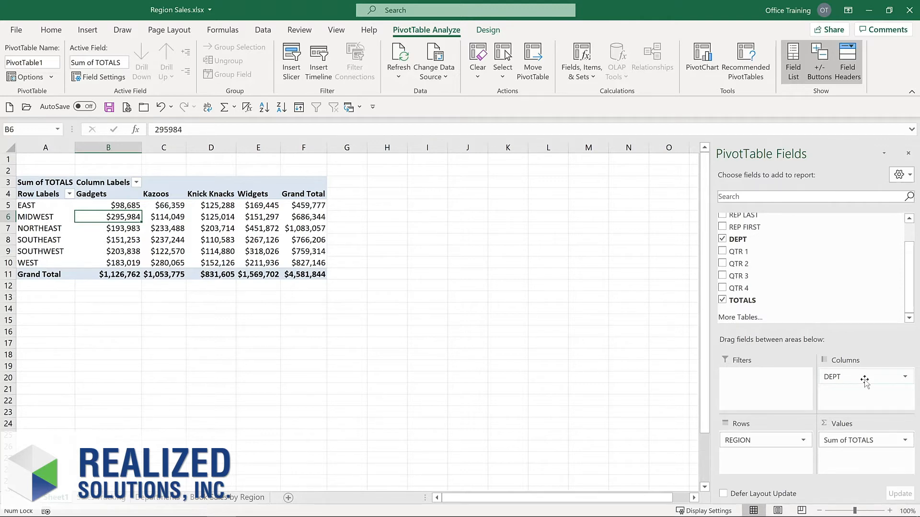
mouse_move(201, 224)
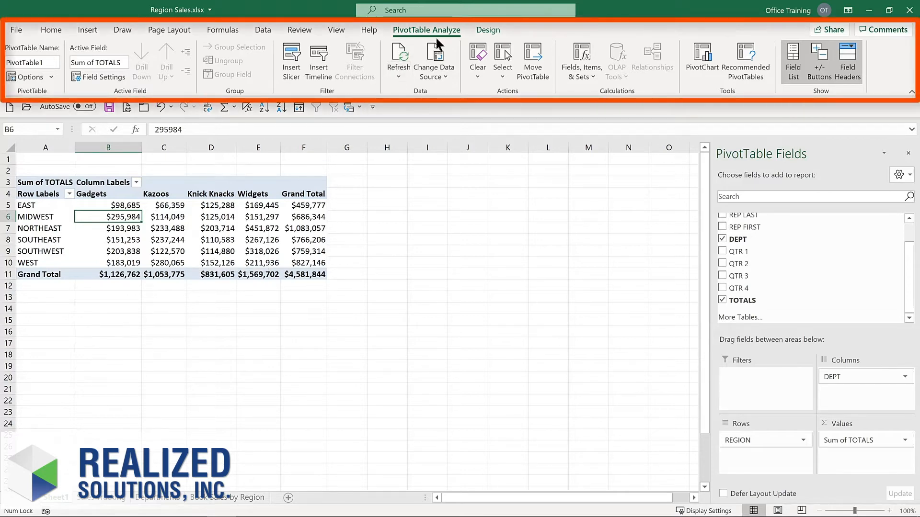
left_click(486, 29)
left_click(425, 30)
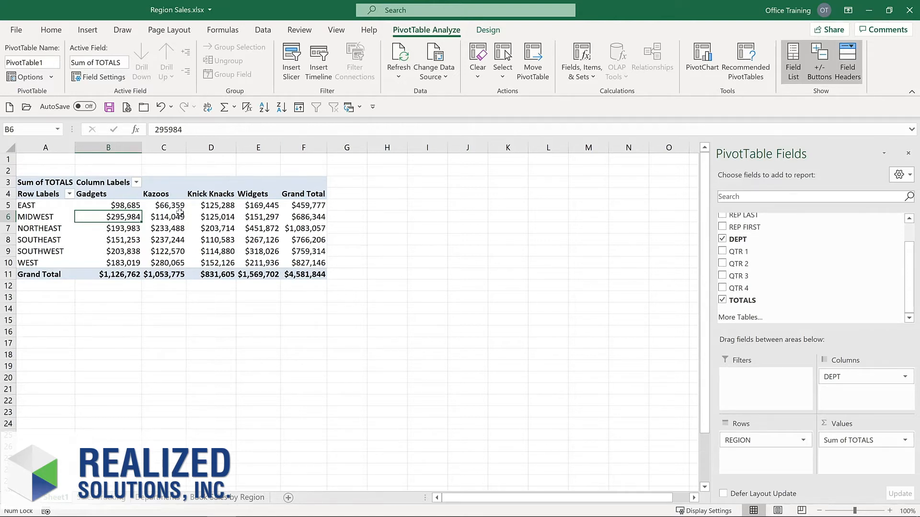
Step: Add the LOCATION field to the PivotTable rows beneath REGION
mouse_move(178, 214)
mouse_move(124, 207)
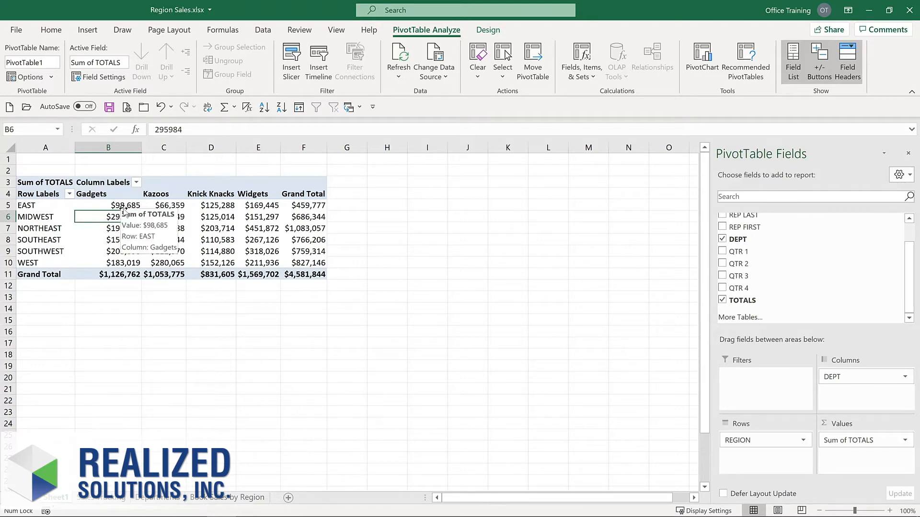
scroll(723, 233, "up", 2)
left_click(723, 230)
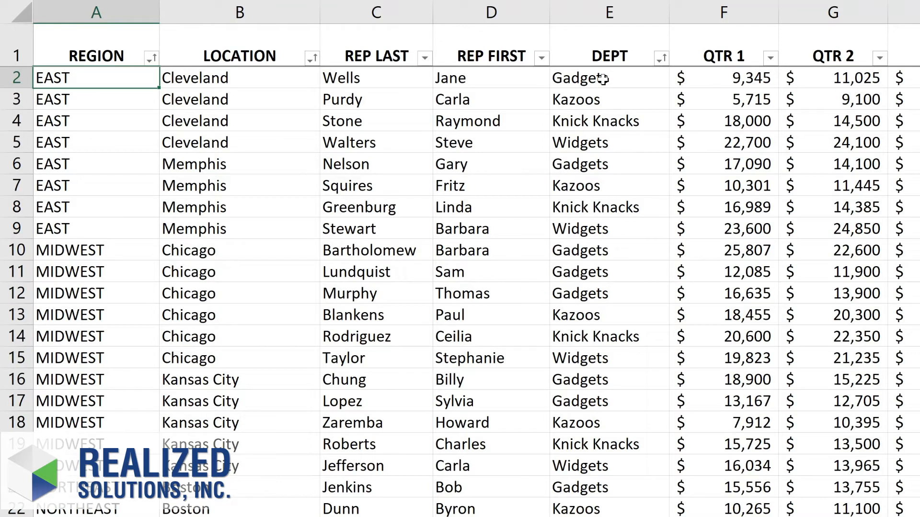
Step: In the Sales Tracking source data, set the QTR 1 value in cell F2 to 100000
left_click(728, 77)
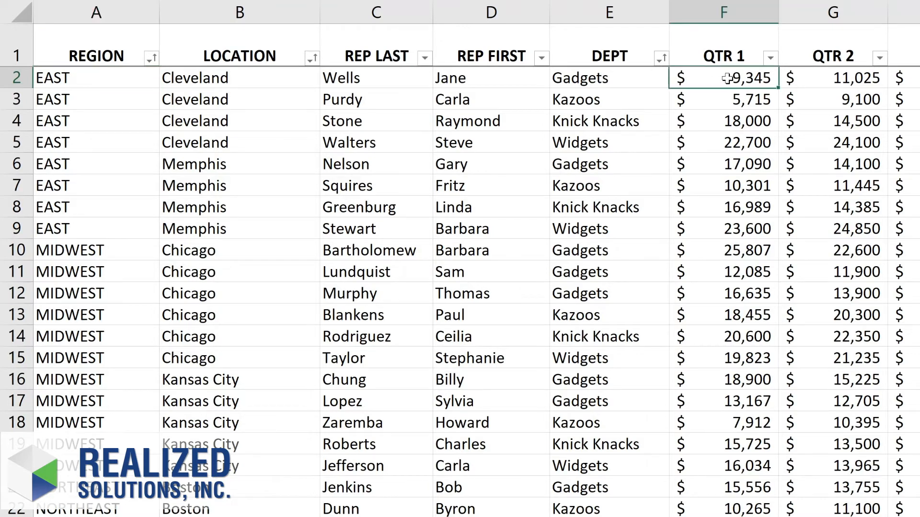
type("100000")
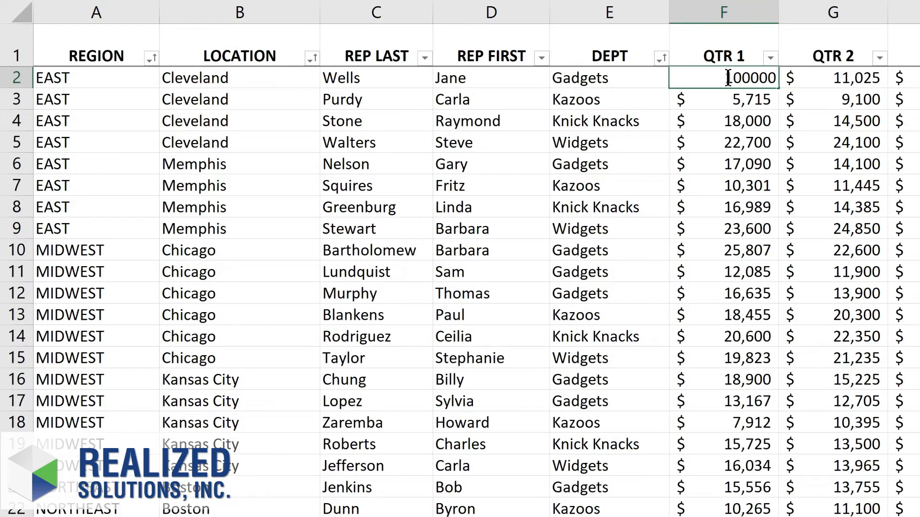
key("Return")
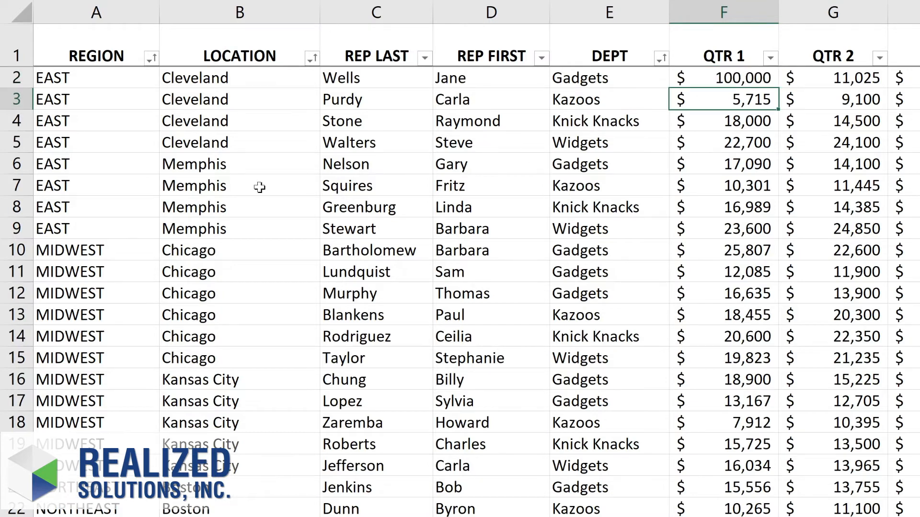
Step: Change the location in cell B6 of the source data to Cleveland
left_click(210, 163)
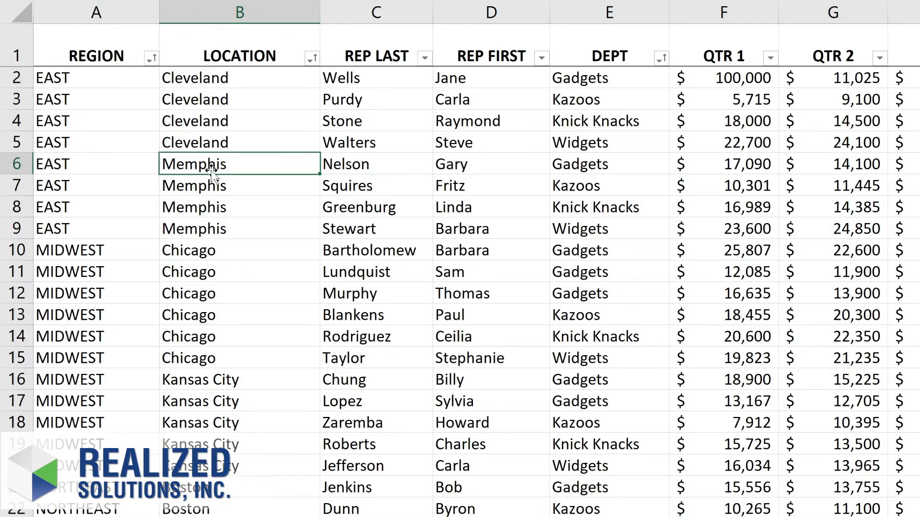
type("c")
key("BackSpace")
type("Cleveland")
key("Return")
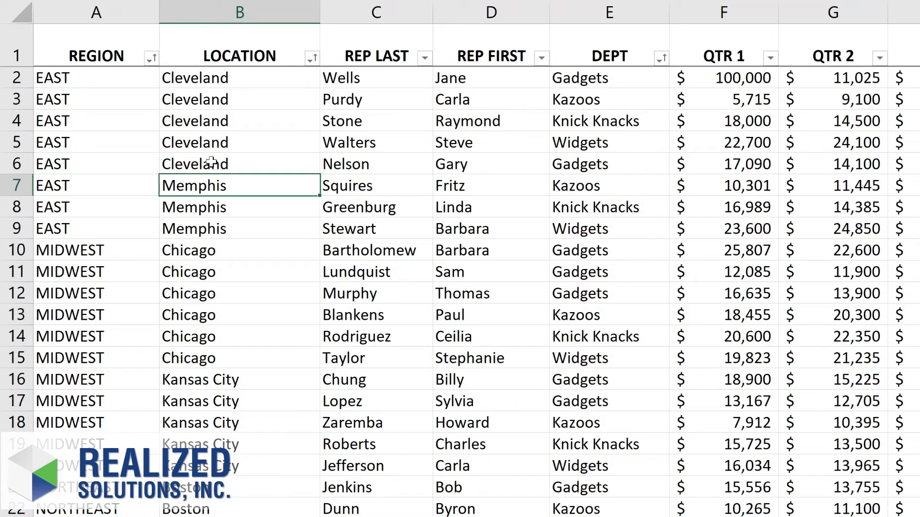
left_click(603, 166)
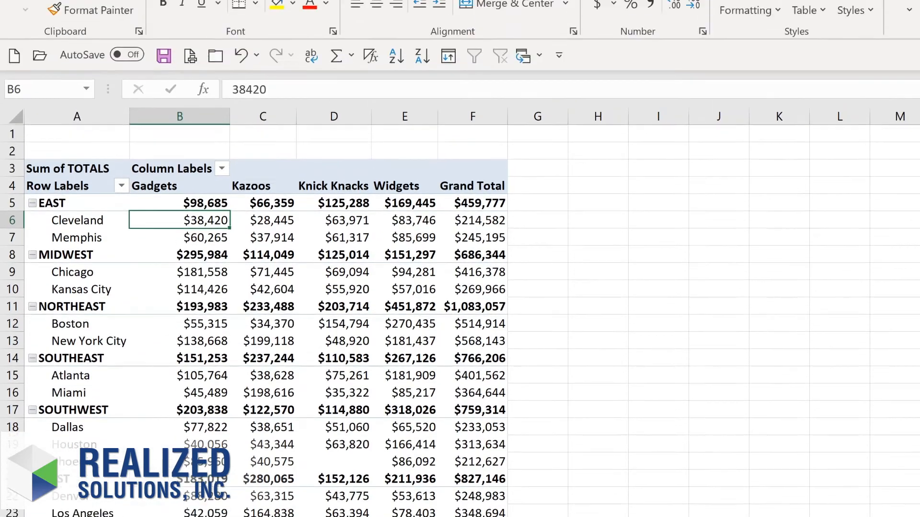
Step: Return to the PivotTable and refresh all data so it picks up the source edits
left_click(639, 24)
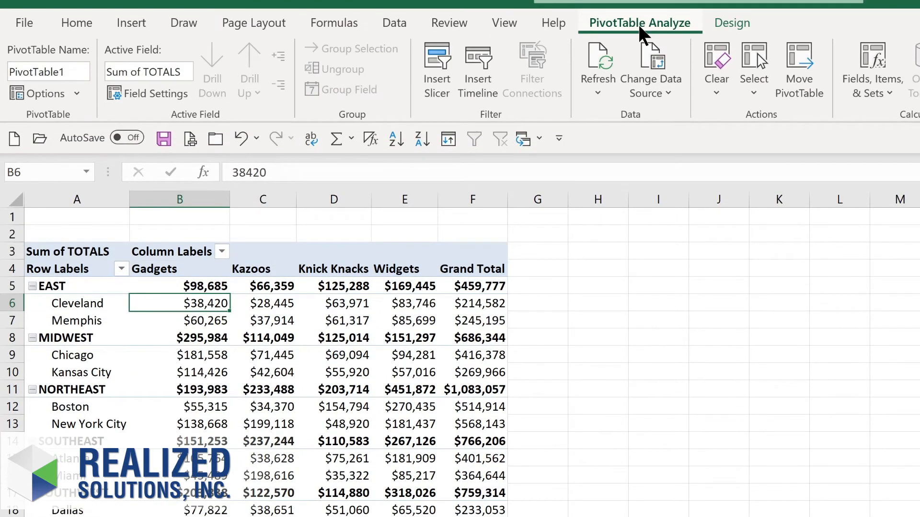
left_click(596, 91)
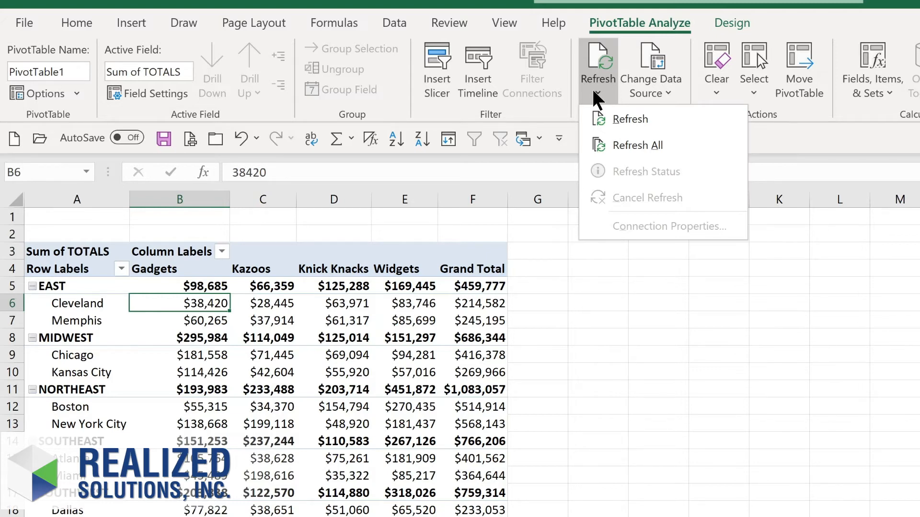
left_click(622, 144)
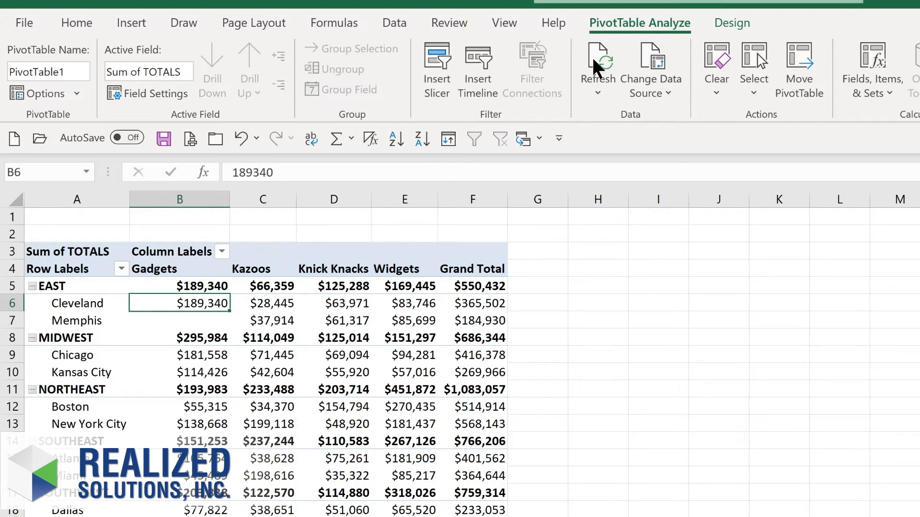
Step: Check the PivotTable's data source range and close its settings without altering the range
left_click(659, 91)
left_click(659, 115)
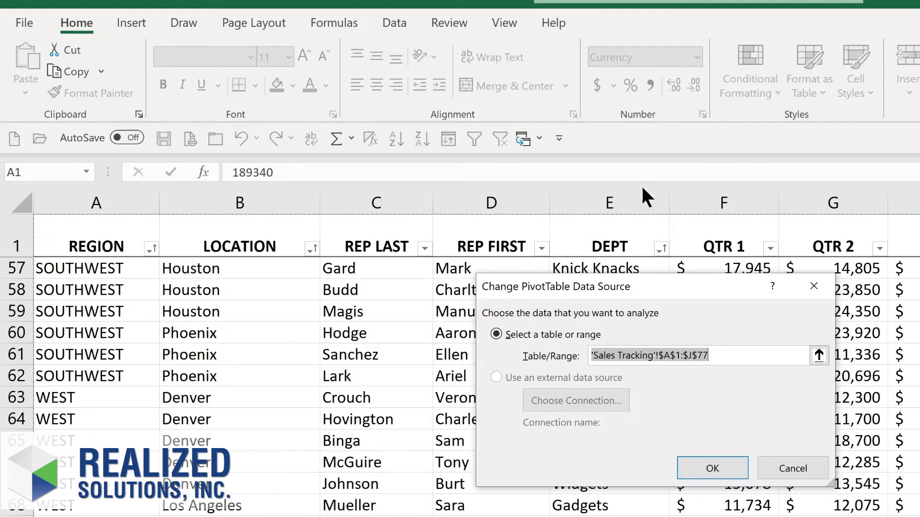
left_click(723, 462)
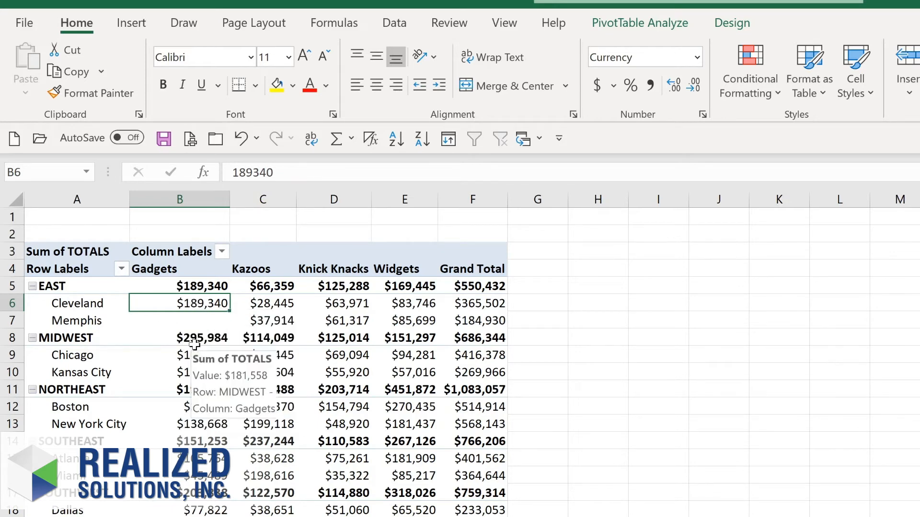
Step: Drill into the Chicago Gadgets total to list its source records on a new sheet, then return to the PivotTable
mouse_move(191, 357)
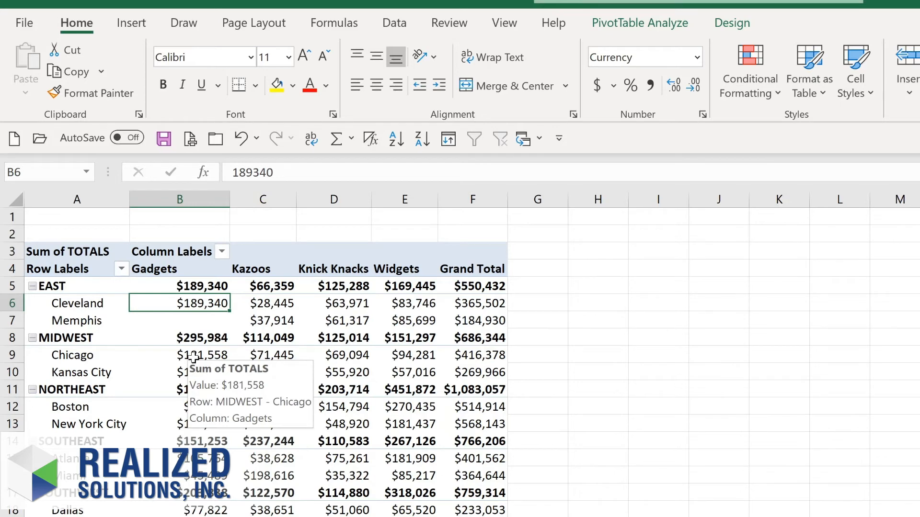
double_click(193, 357)
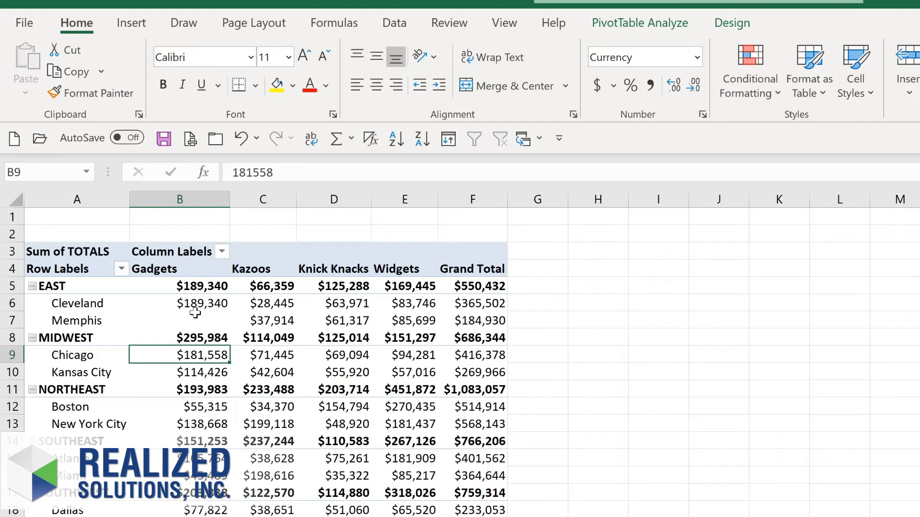
mouse_move(195, 313)
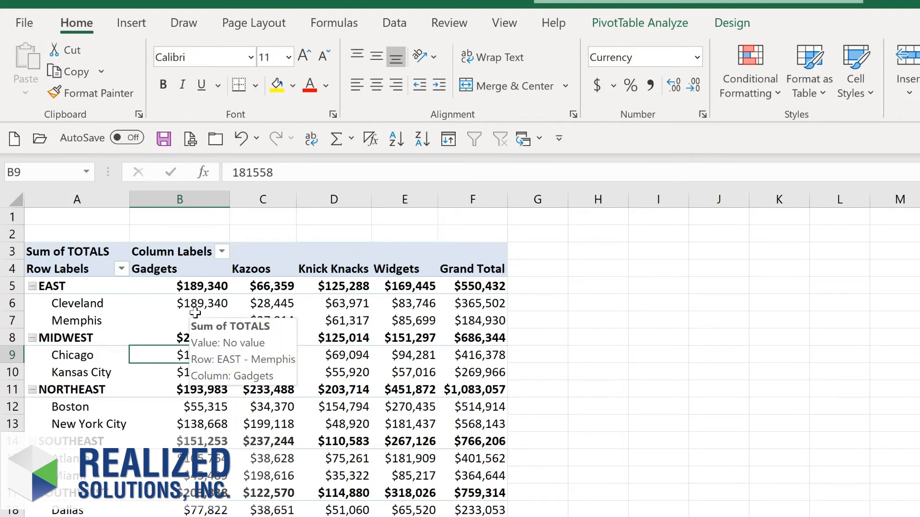
Step: Collapse the locations under the EAST region and expand them again
mouse_move(73, 307)
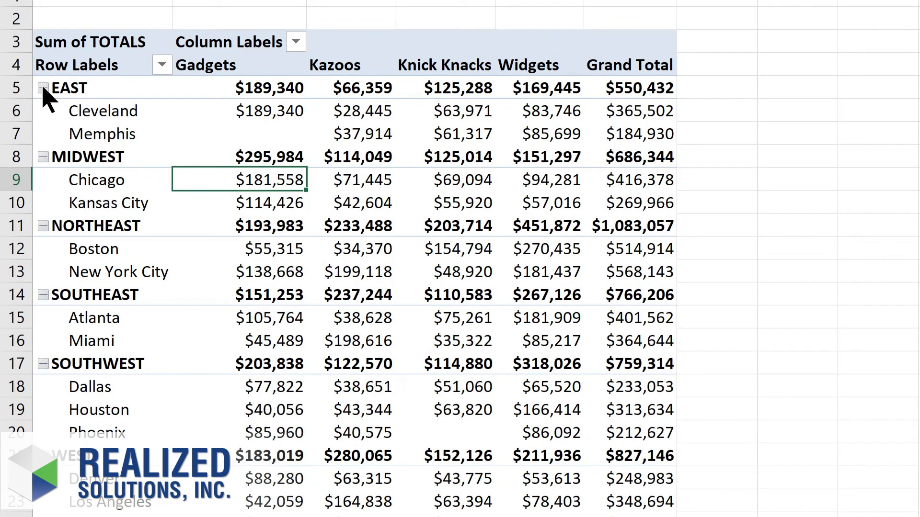
left_click(43, 88)
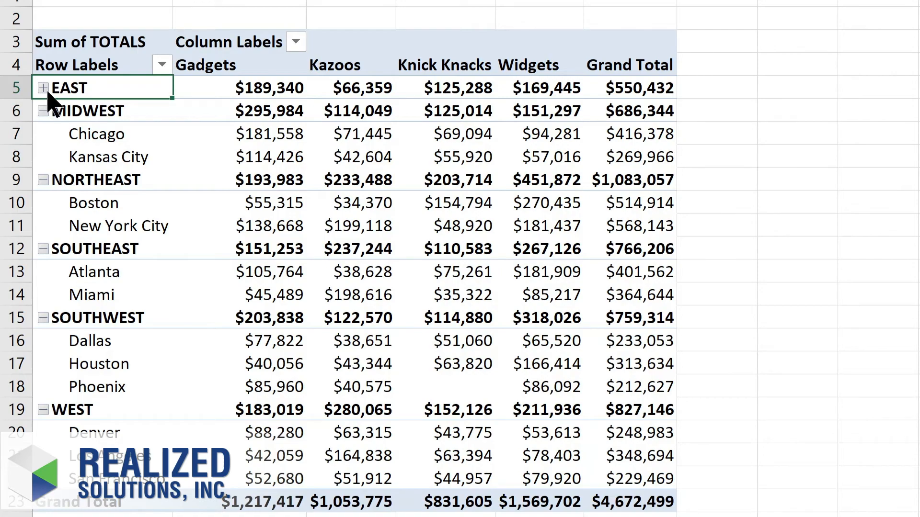
left_click(43, 88)
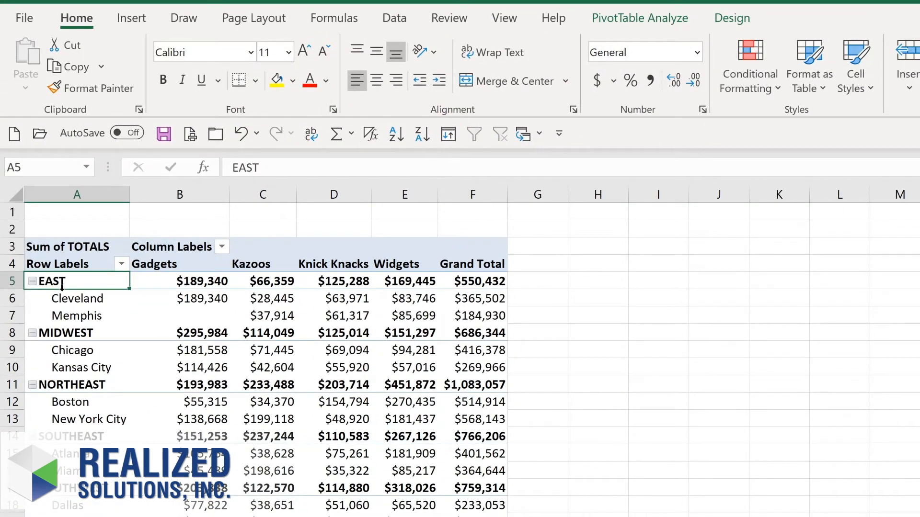
Step: Collapse the entire REGION field so that every region's locations are hidden
left_click(621, 22)
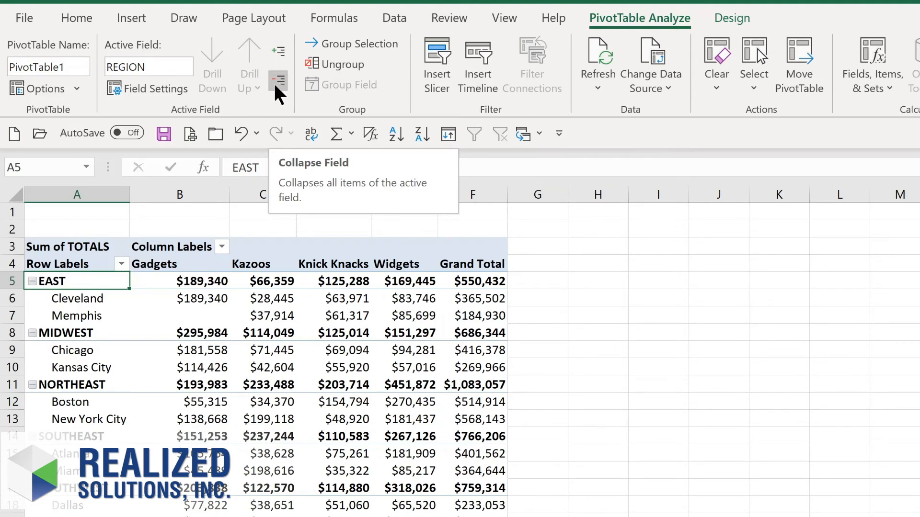
left_click(278, 92)
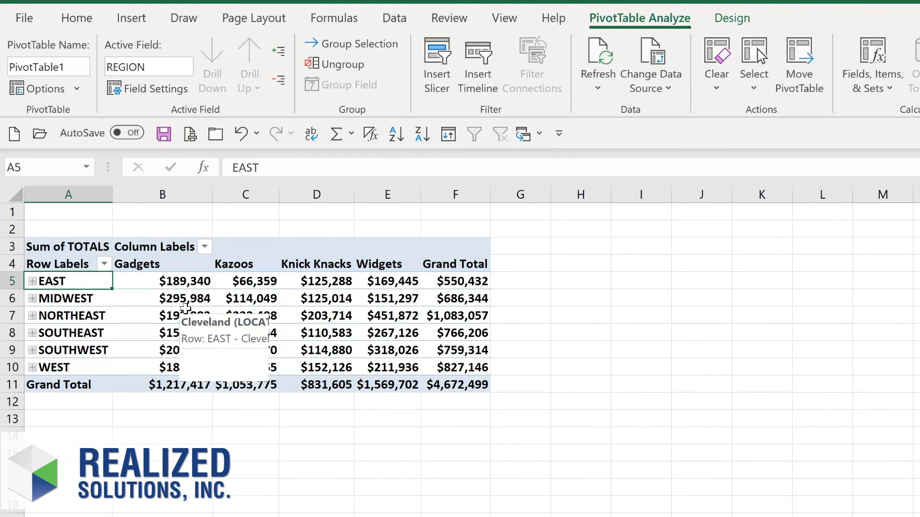
Step: Expand the entire REGION field to show the locations under every region
mouse_move(173, 301)
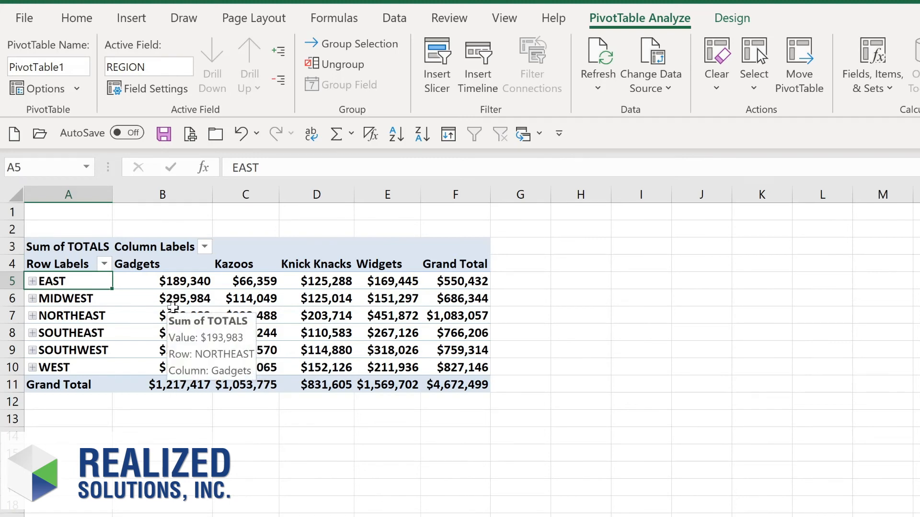
left_click(279, 49)
mouse_move(222, 300)
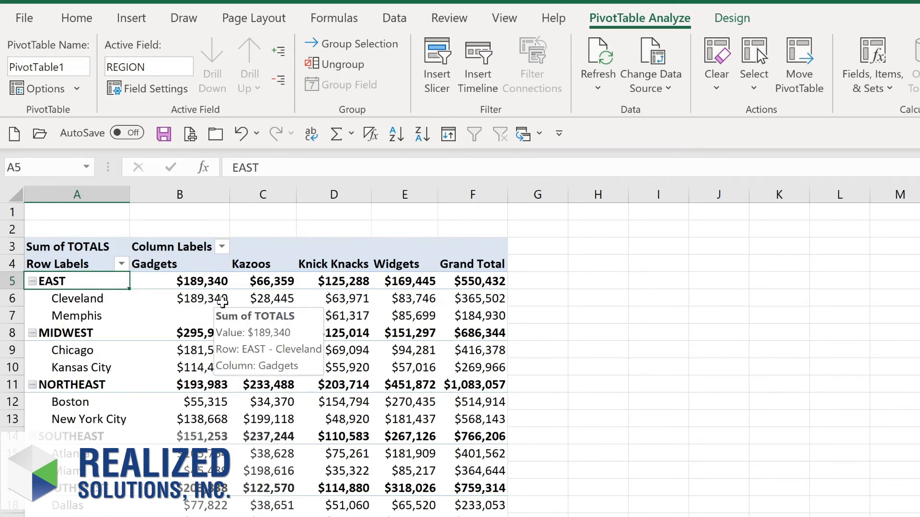
Step: Apply the blue PivotTable style from the first row of the Medium styles
left_click(738, 19)
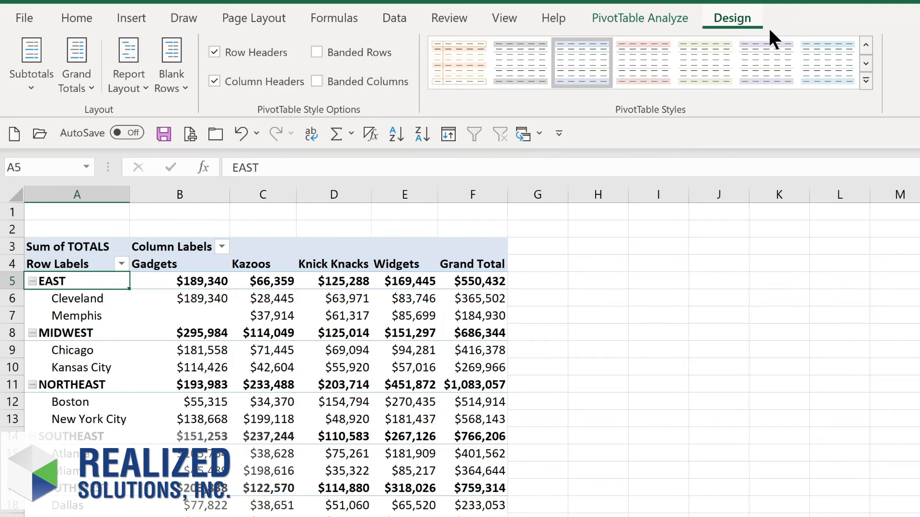
left_click(867, 80)
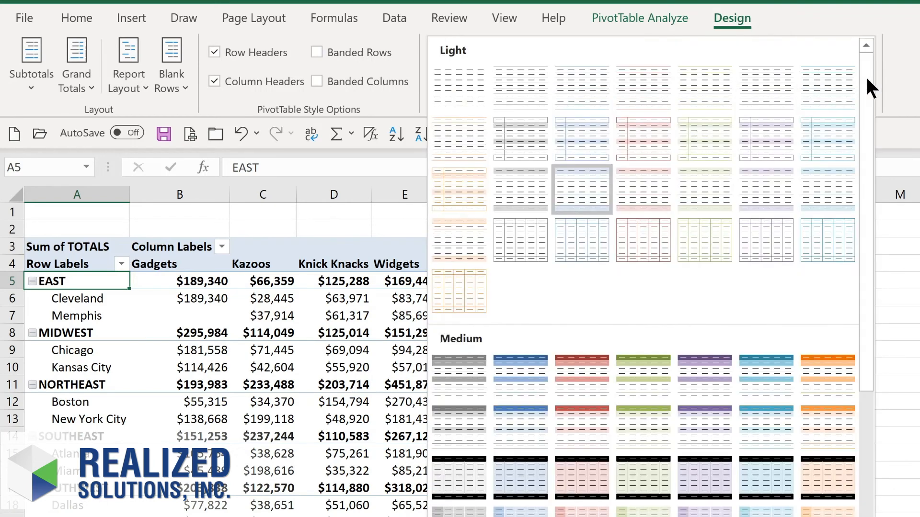
left_click(504, 381)
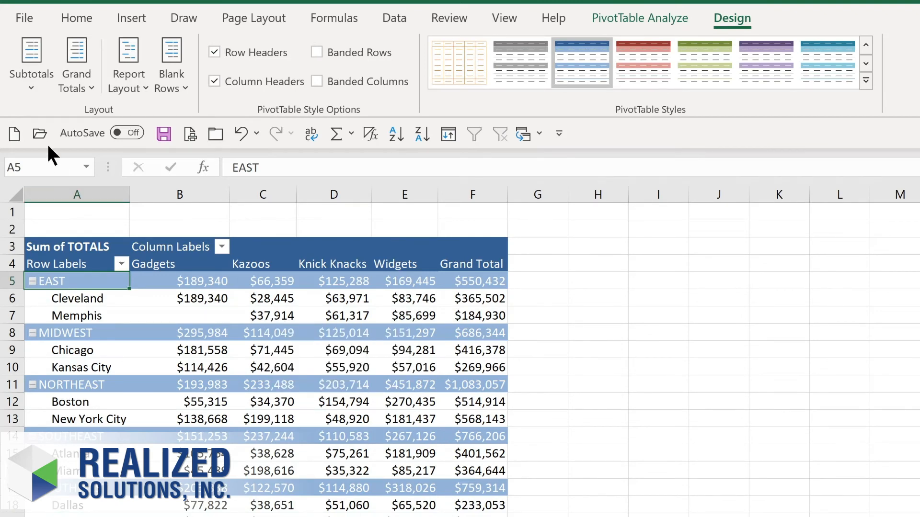
Step: Show all subtotals at the bottom of each group and set the report layout to not repeat item labels
left_click(36, 89)
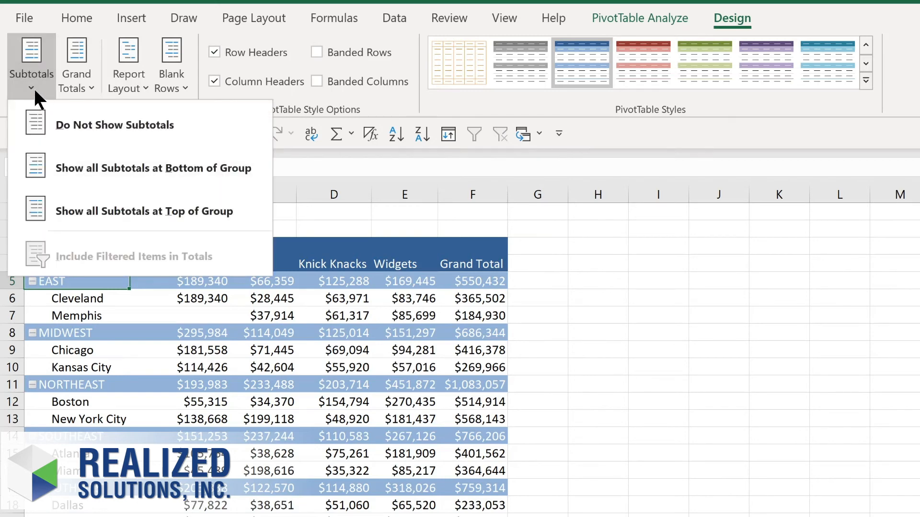
left_click(89, 172)
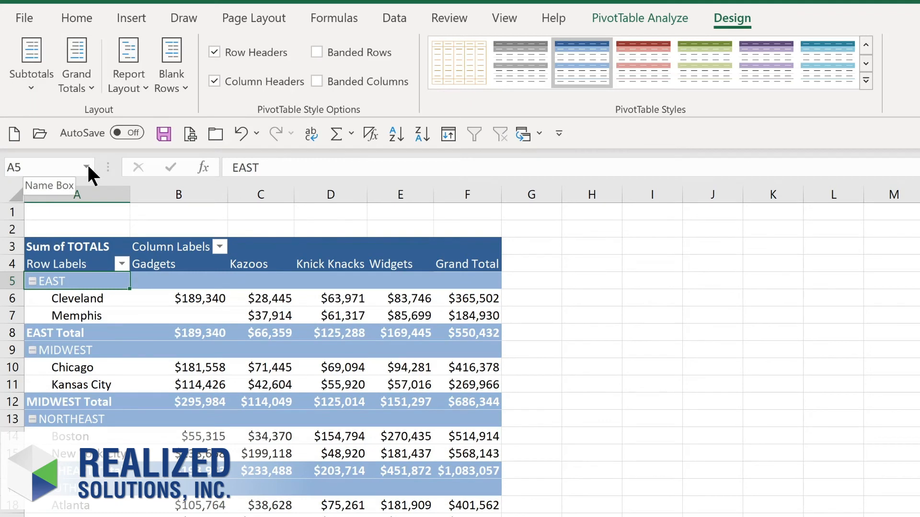
left_click(78, 85)
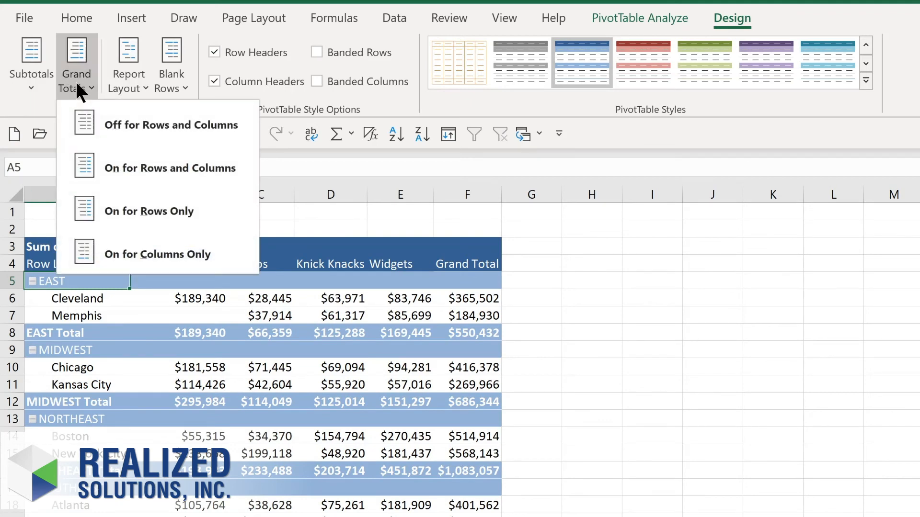
left_click(141, 85)
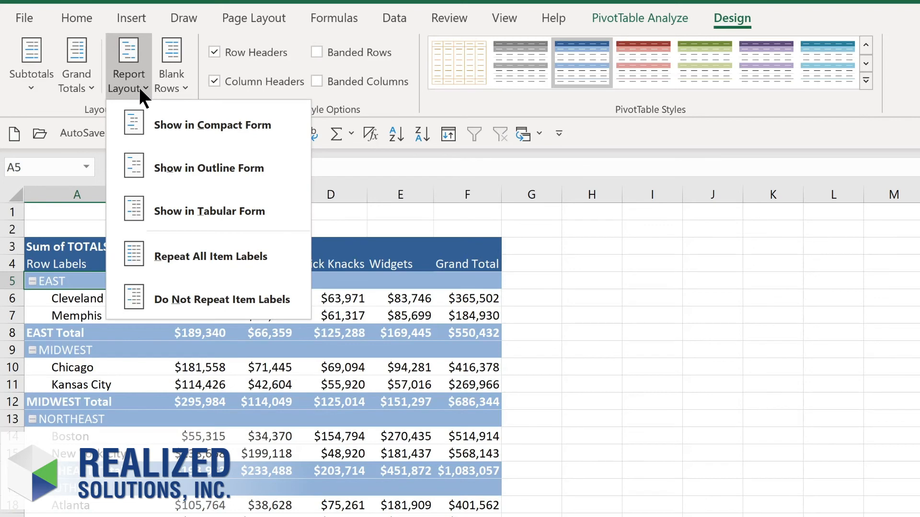
left_click(158, 307)
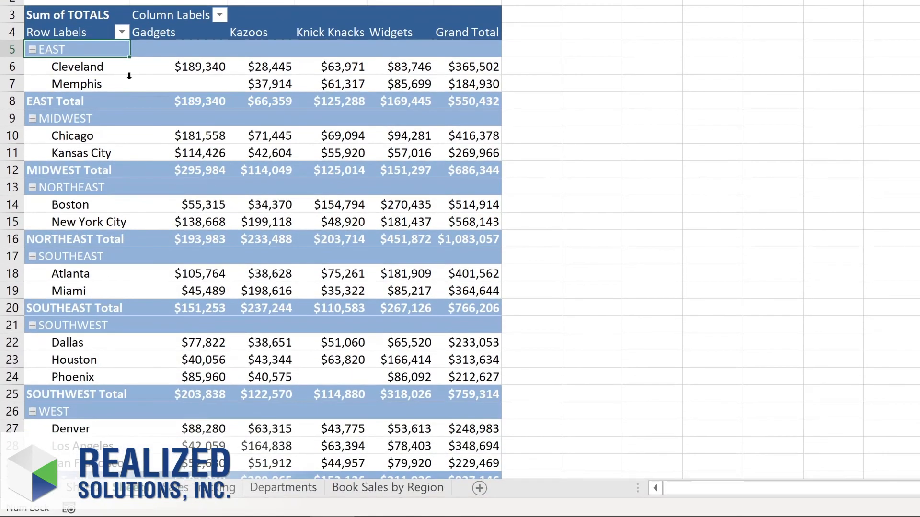
Step: Filter the row labels to show only the EAST, MIDWEST and NORTHEAST regions
left_click(122, 32)
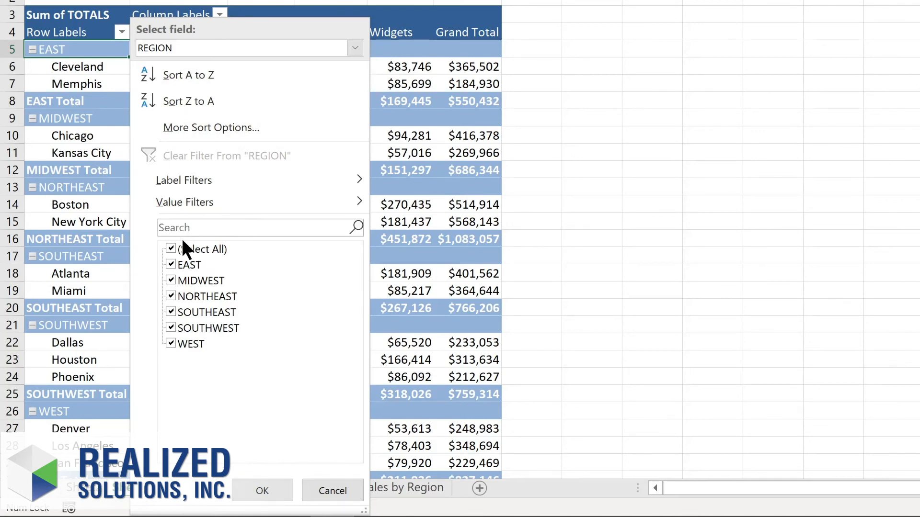
left_click(169, 245)
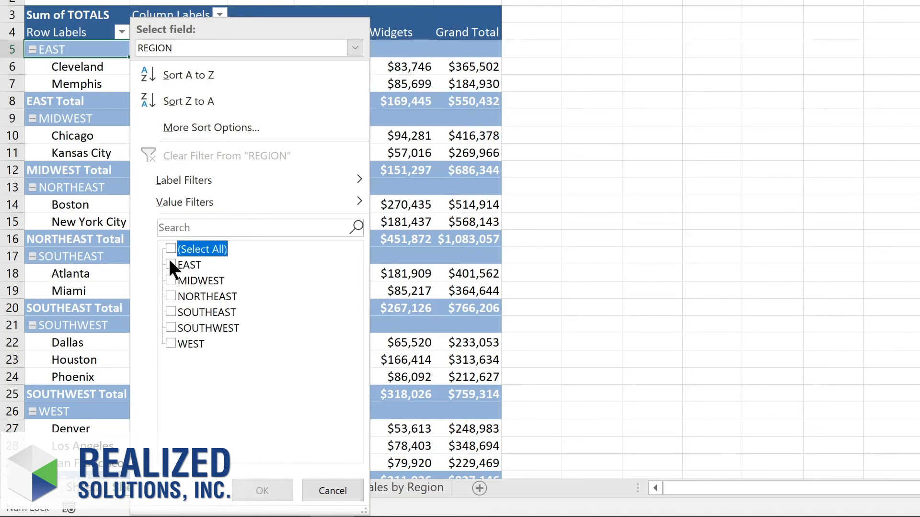
left_click(169, 259)
left_click(172, 280)
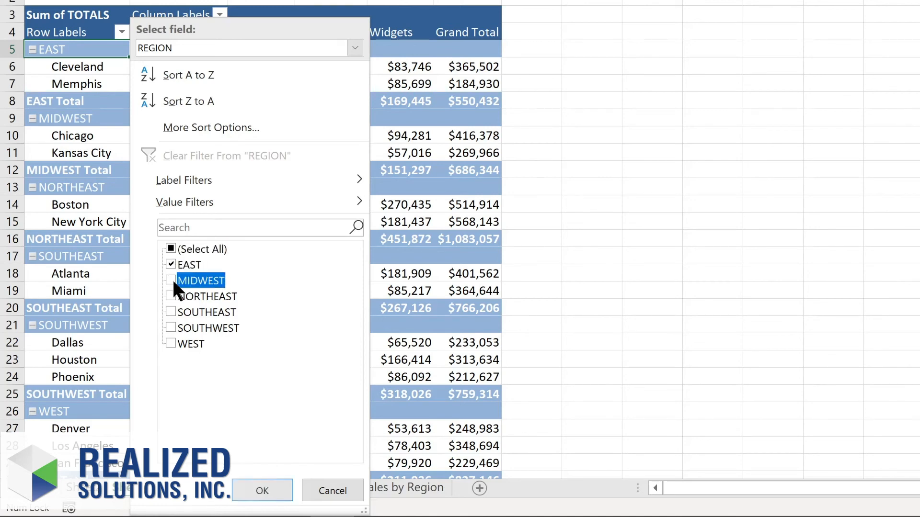
left_click(170, 294)
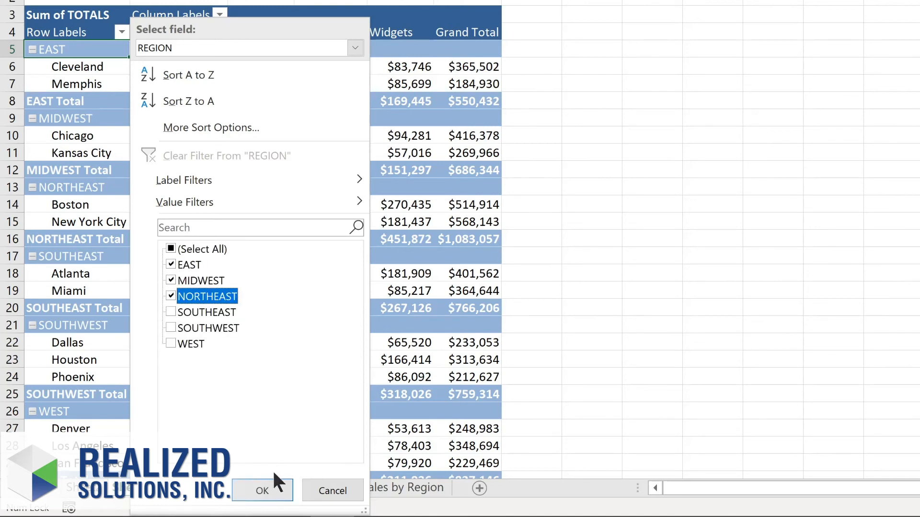
left_click(268, 485)
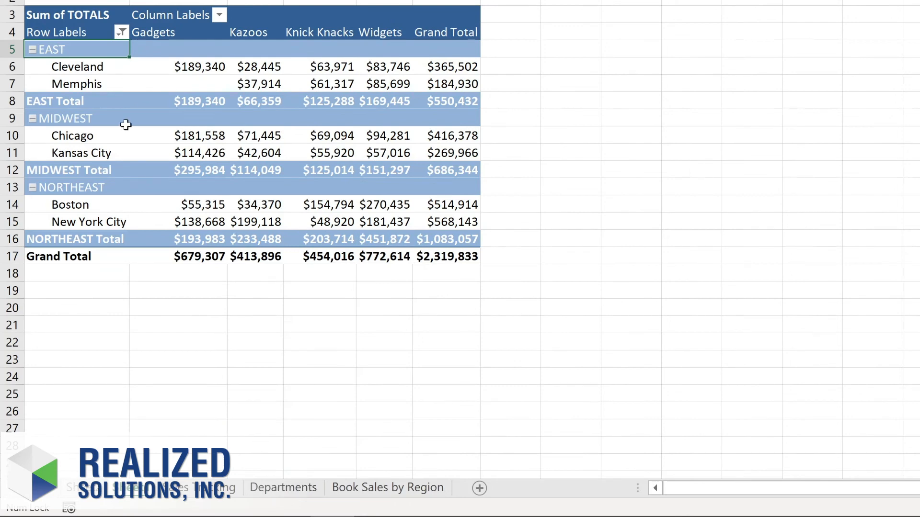
Step: Look at the DEPT filter options for the column labels, and clear the filter from REGION
left_click(219, 15)
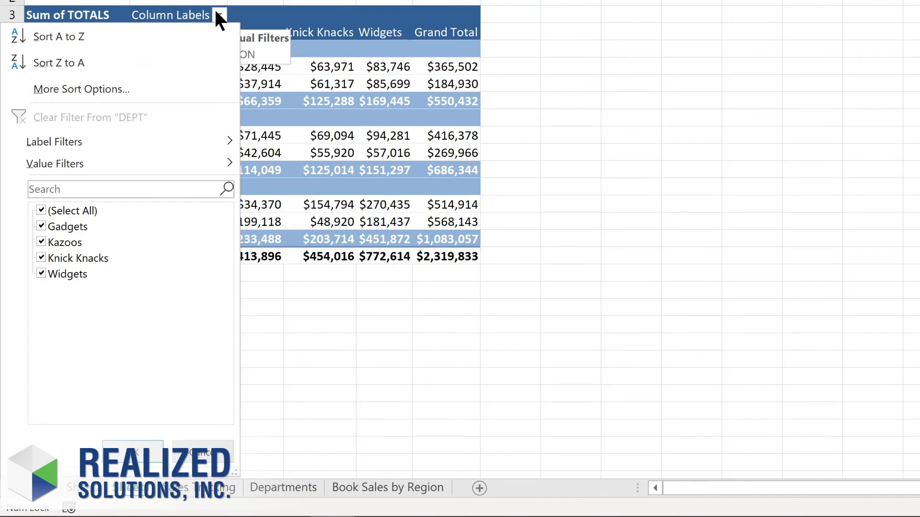
left_click(121, 30)
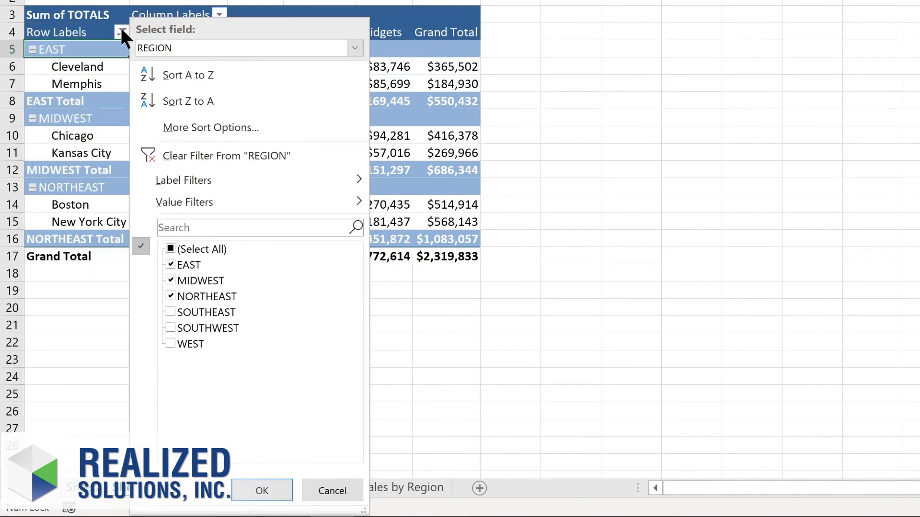
left_click(179, 152)
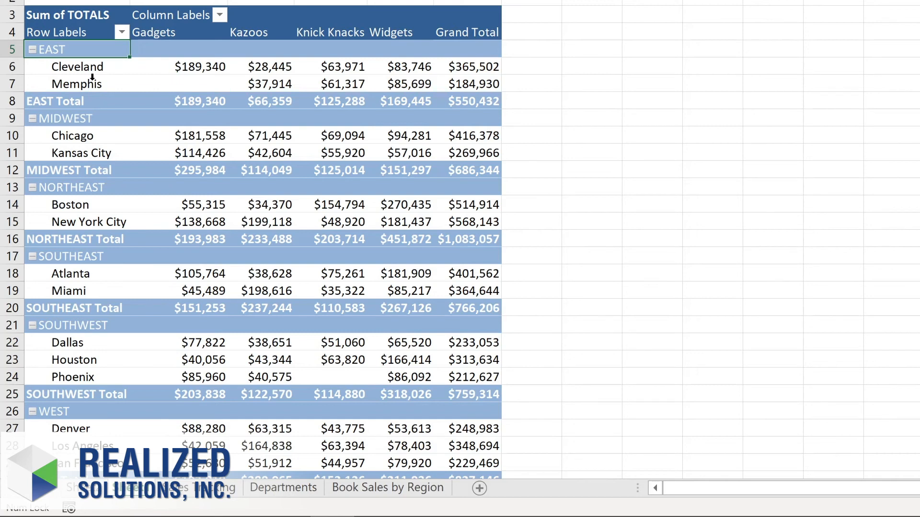
Step: Sort the locations within each region by Grand Total from smallest to largest
left_click(177, 67)
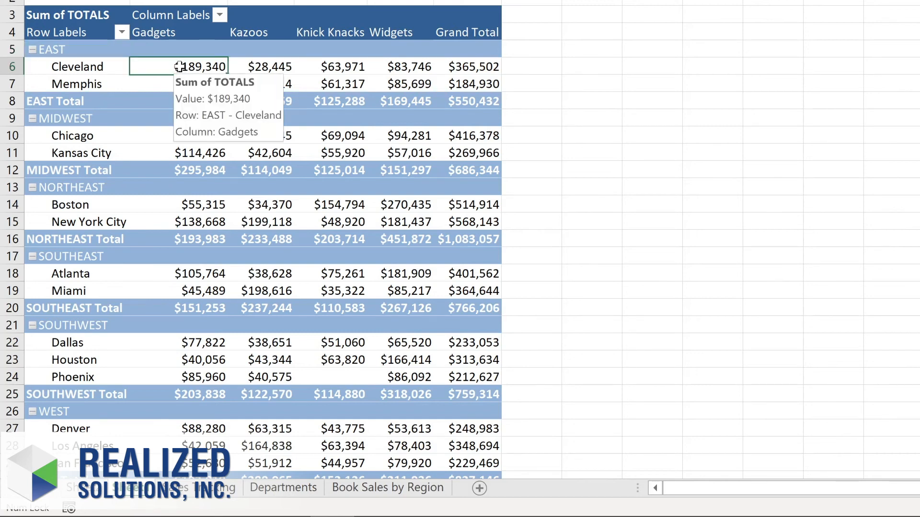
right_click(463, 68)
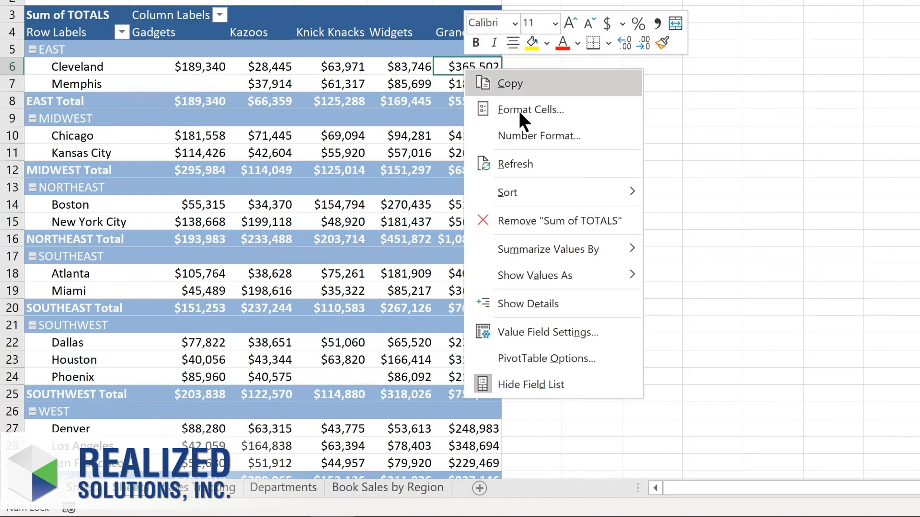
mouse_move(519, 197)
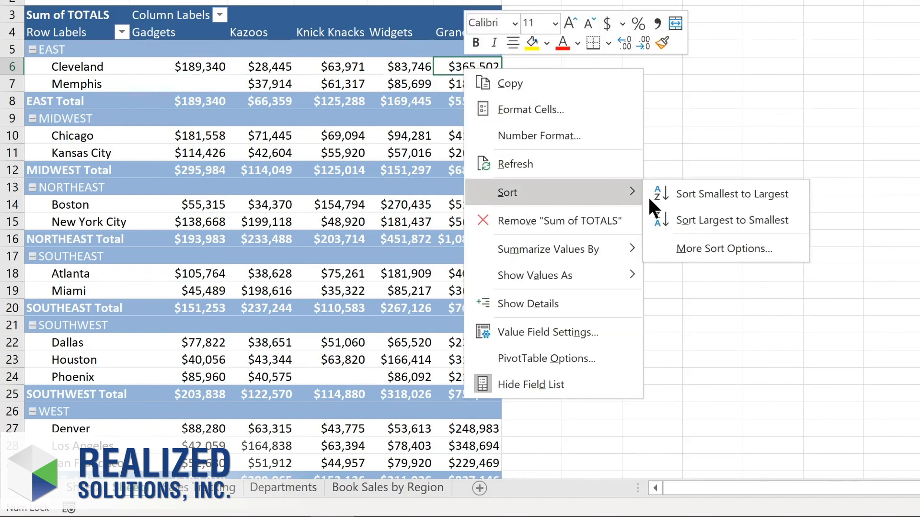
left_click(696, 192)
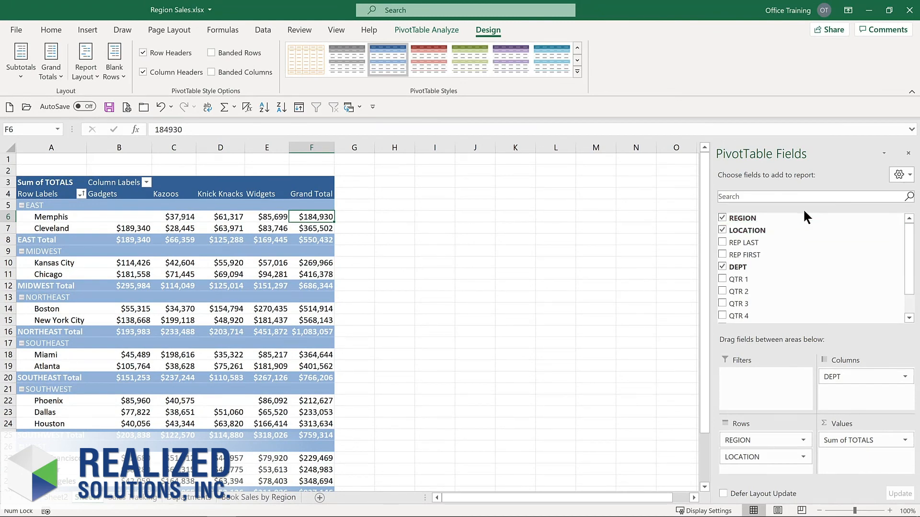
Step: Remove REGION from the PivotTable rows and add it as a report filter
left_click(722, 218)
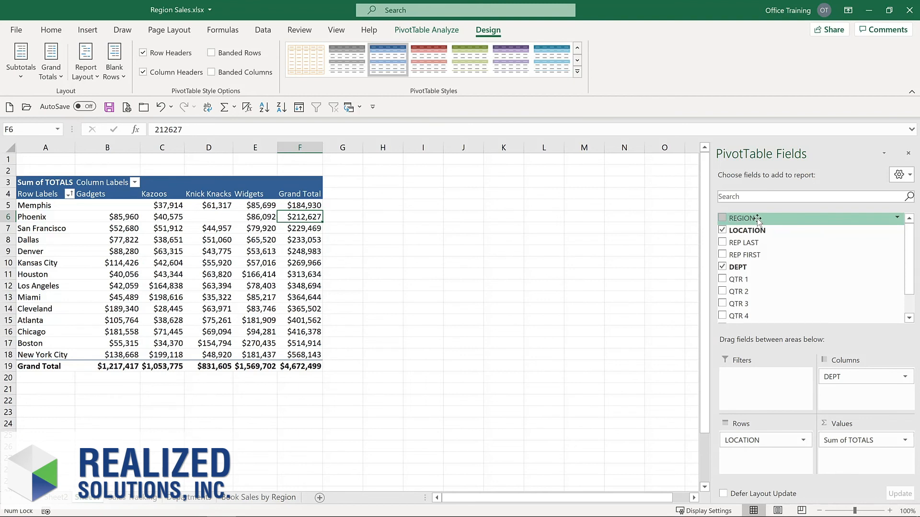
left_click_drag(757, 219, 746, 384)
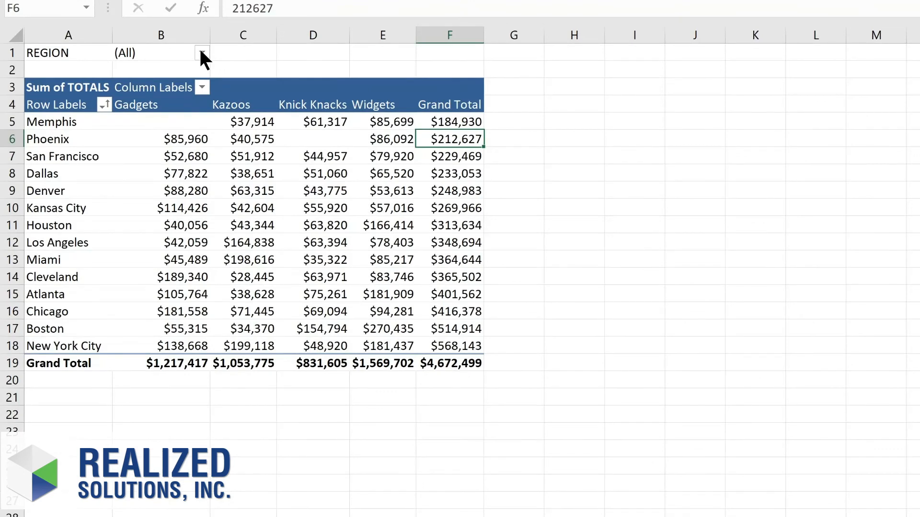
Step: Set the REGION report filter to MIDWEST
left_click(202, 54)
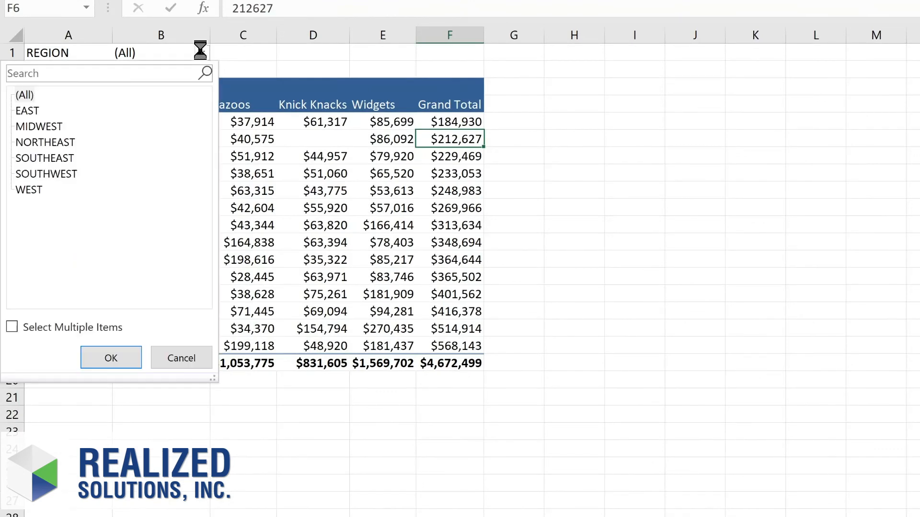
left_click(48, 127)
left_click(114, 359)
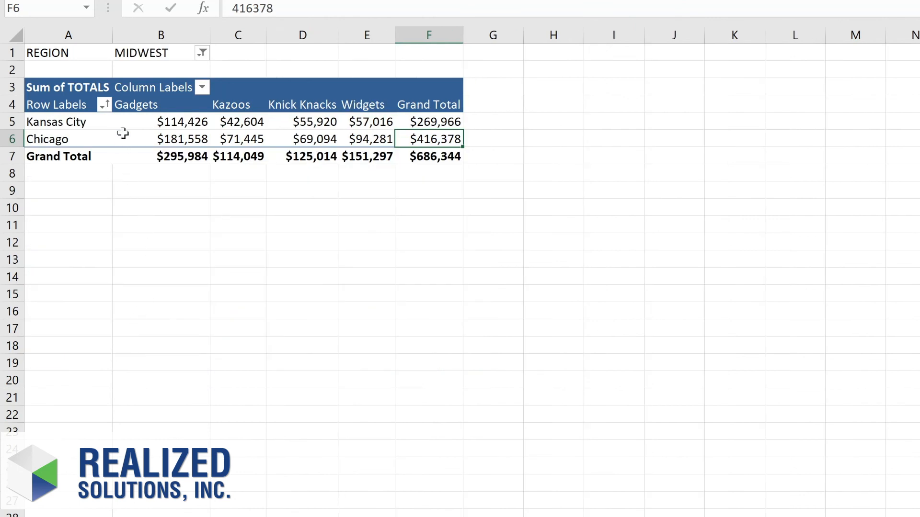
Step: Reset the REGION report filter to (All)
left_click(202, 54)
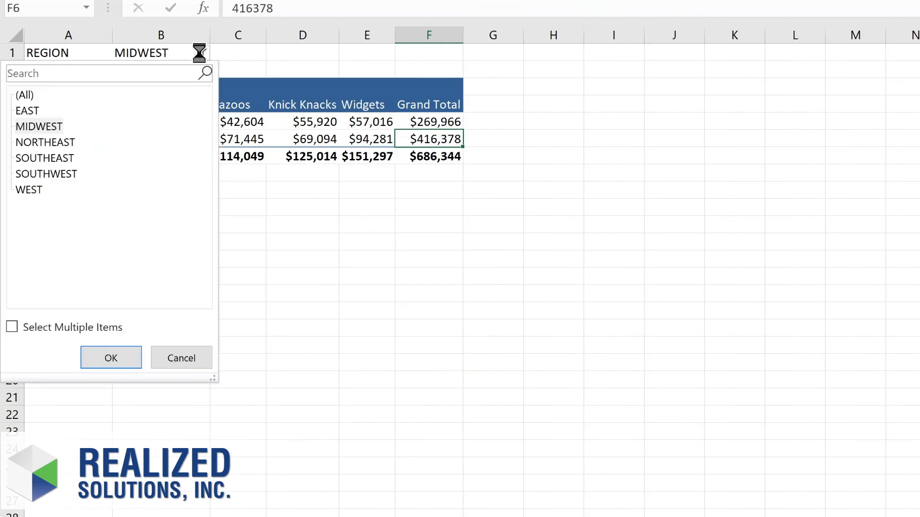
left_click(33, 95)
left_click(101, 360)
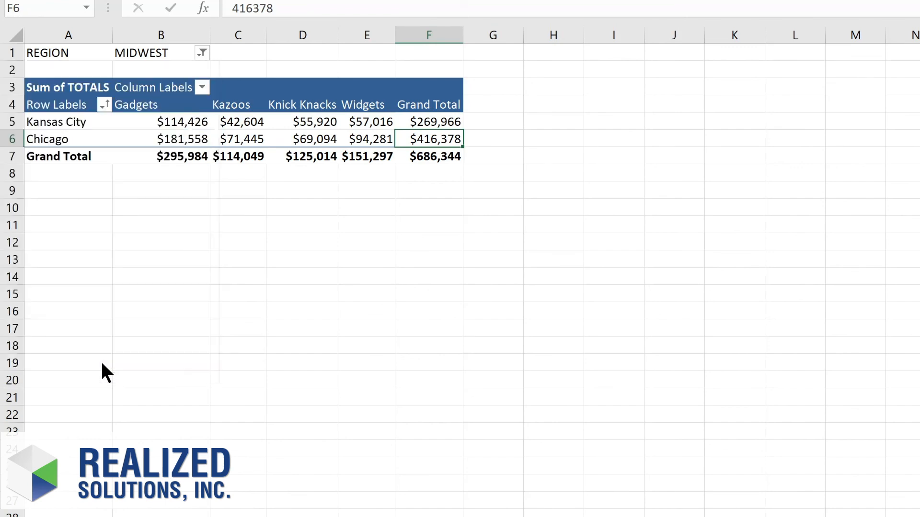